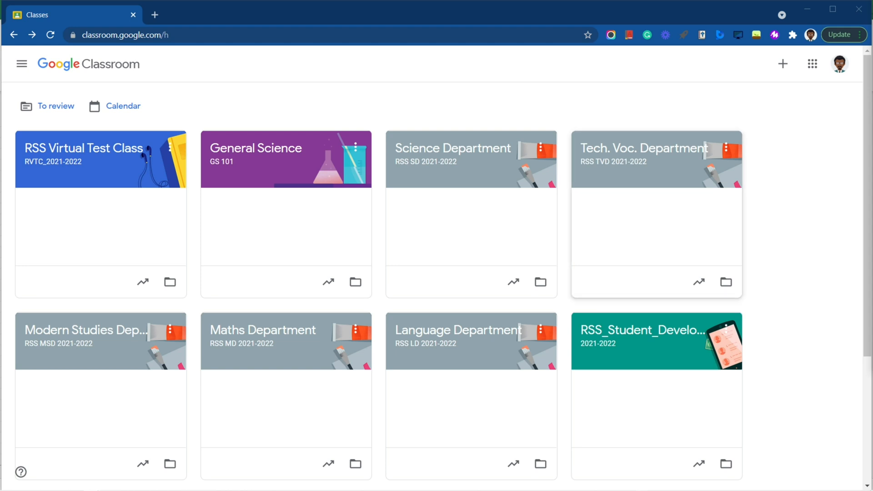
Open the RSS Virtual Test Class and display its list of teachers and students.
left_click(83, 148)
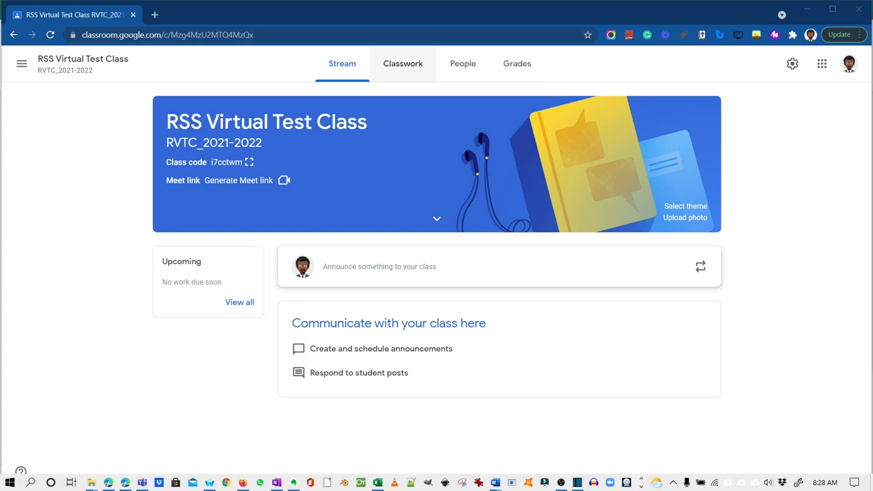
left_click(402, 64)
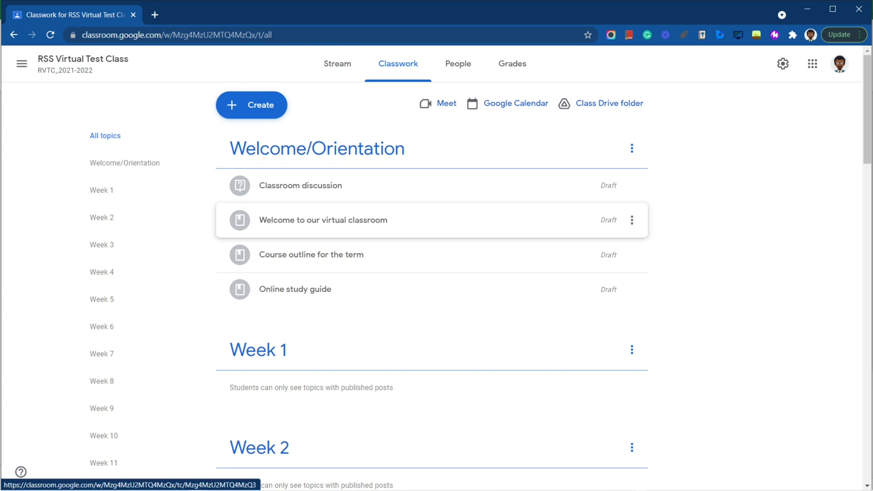
left_click(457, 63)
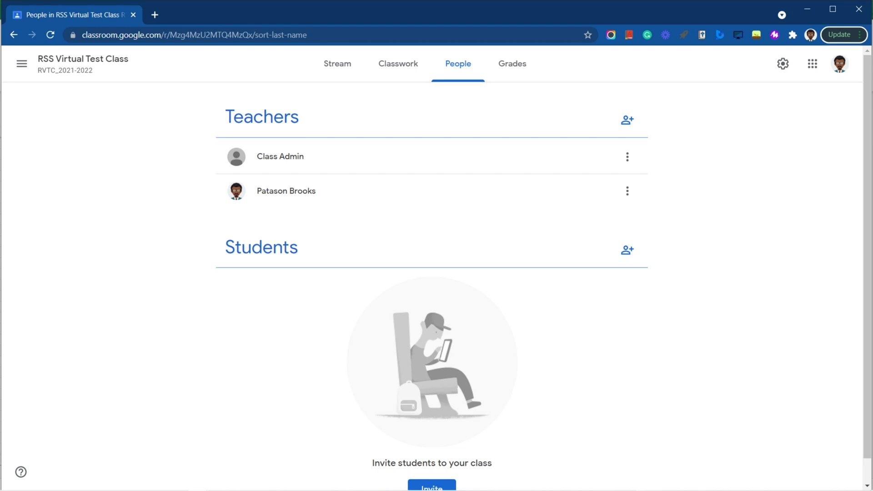
Switch to the RSS_Demo_Teachers.xlsx workbook in Excel and show the rows of all forms in the Form column.
key("alt+Tab")
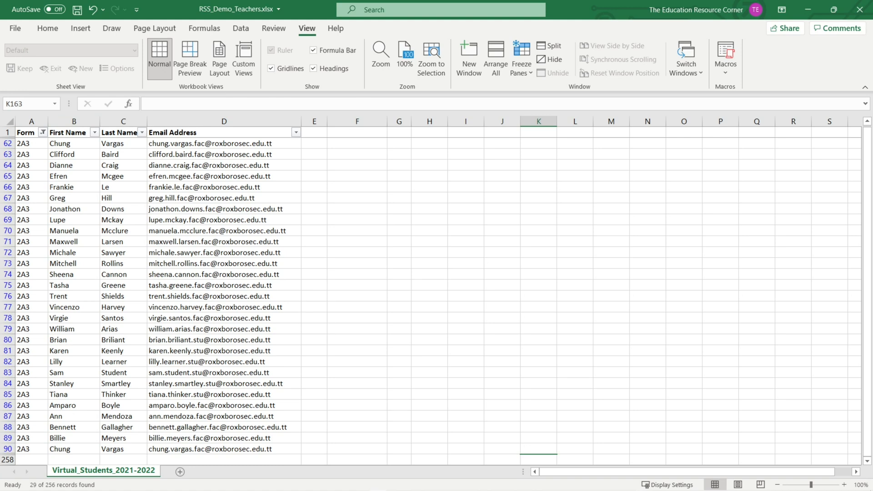
left_click(43, 132)
left_click(30, 266)
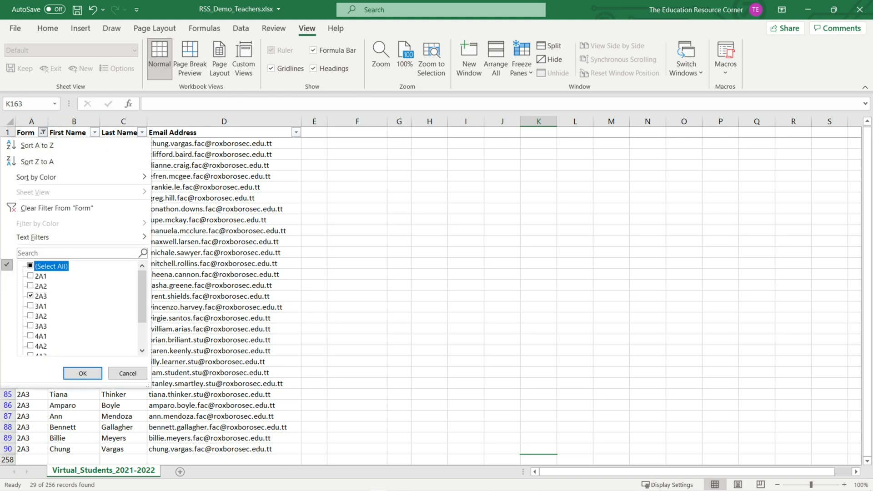
left_click(82, 373)
scroll(436, 301, "down", 9)
scroll(437, 300, "down", 20)
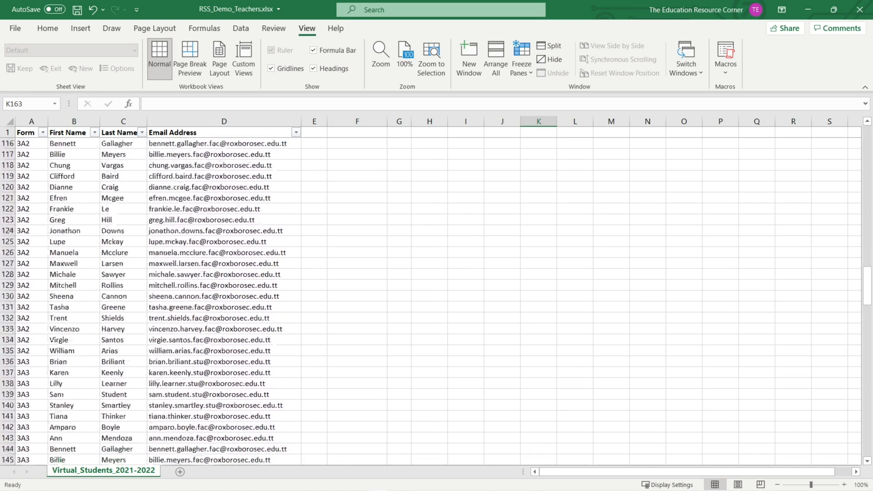
scroll(436, 301, "up", 20)
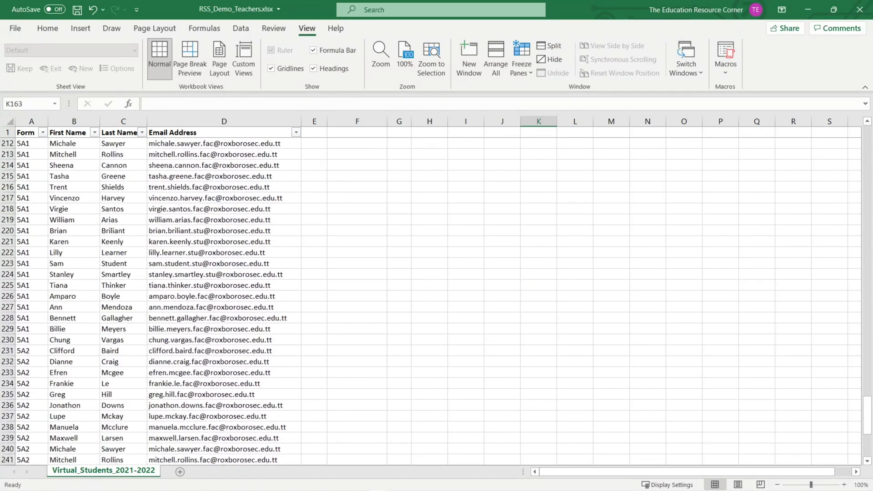
scroll(436, 301, "up", 20)
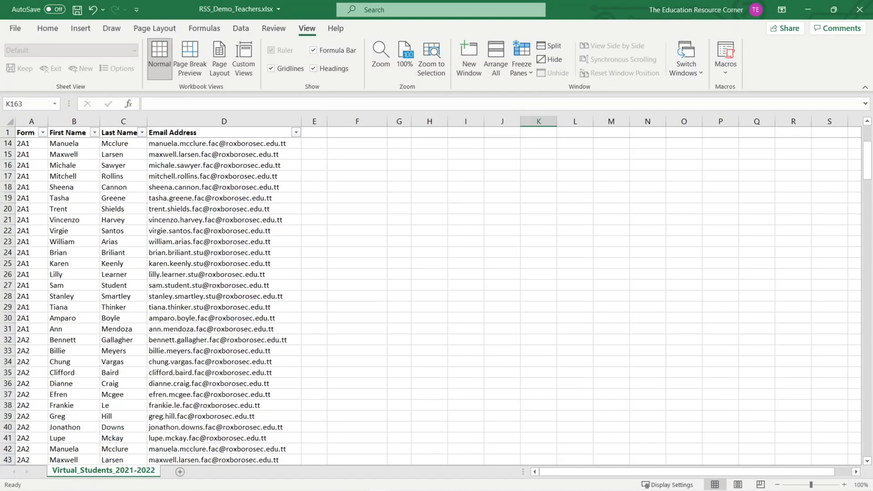
scroll(436, 301, "up", 4)
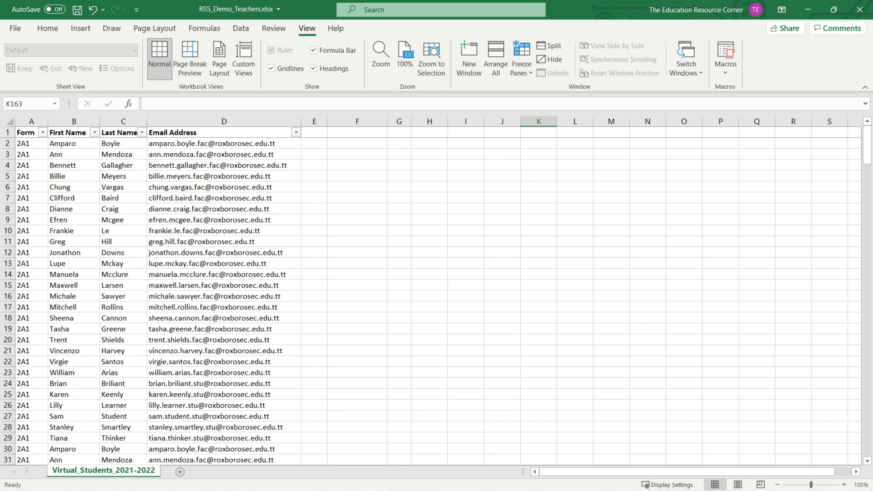
Filter the Form column to show only the rows of form 4A2.
left_click(42, 132)
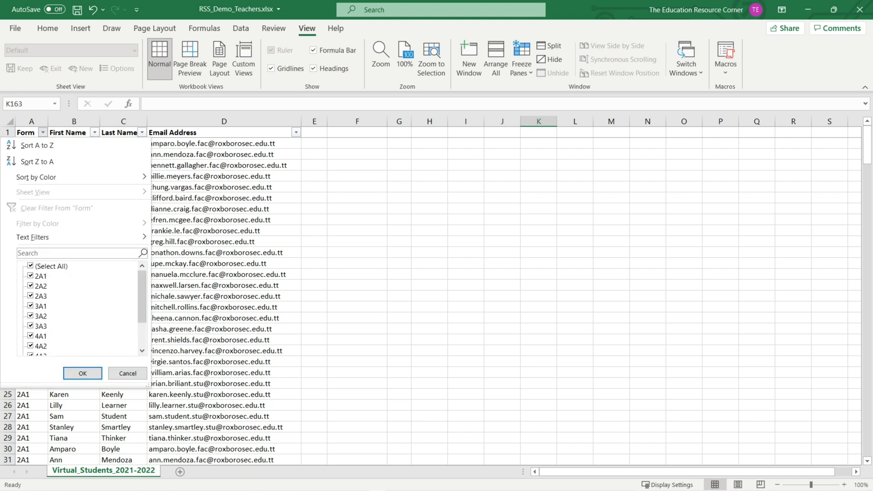
left_click(31, 266)
scroll(77, 307, "down", 2)
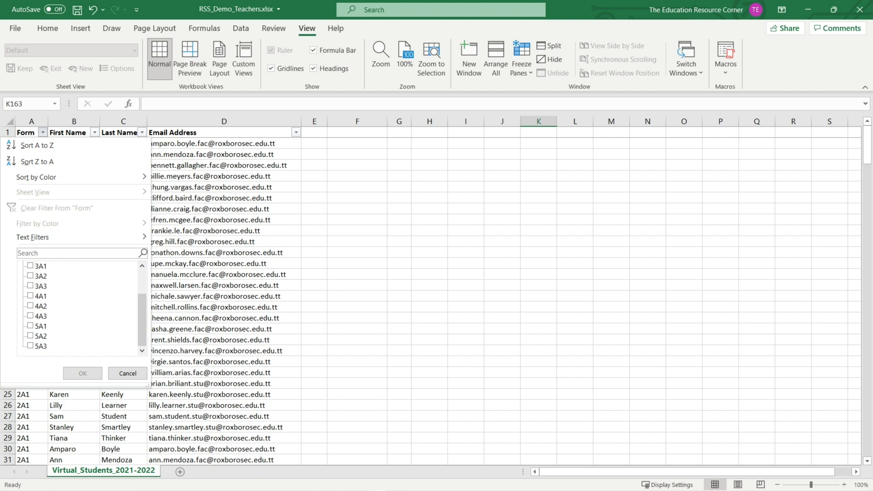
left_click(31, 306)
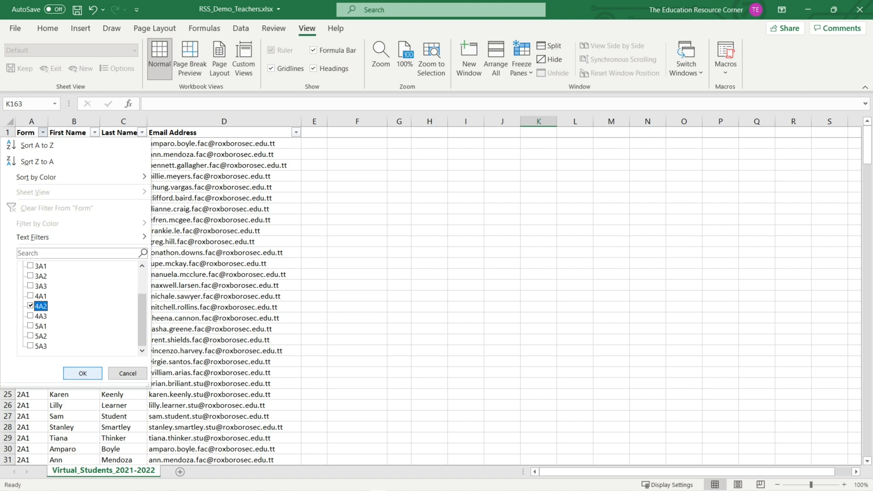
left_click(83, 374)
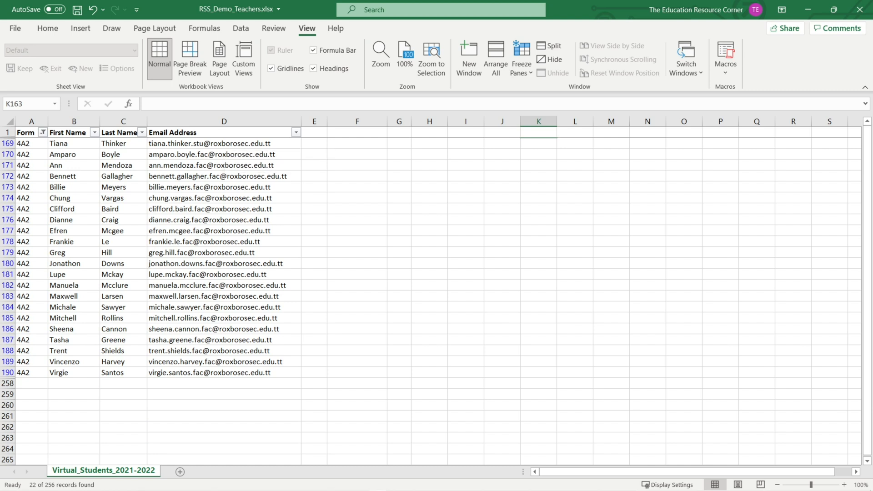
Copy all the filtered 4A2 addresses in the Email Address column, cells D169 to D190.
left_click_drag(209, 372, 209, 143)
left_click_drag(379, 197, 393, 198)
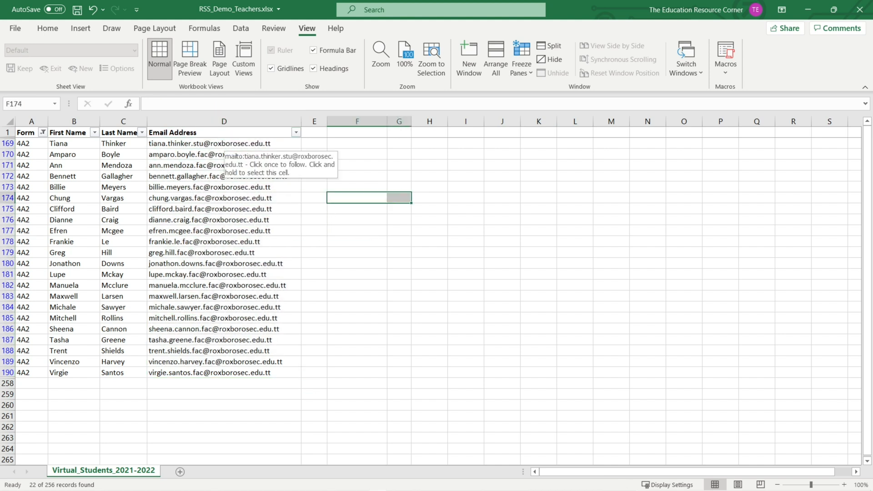
left_click(221, 144)
key("ctrl+shift+Down")
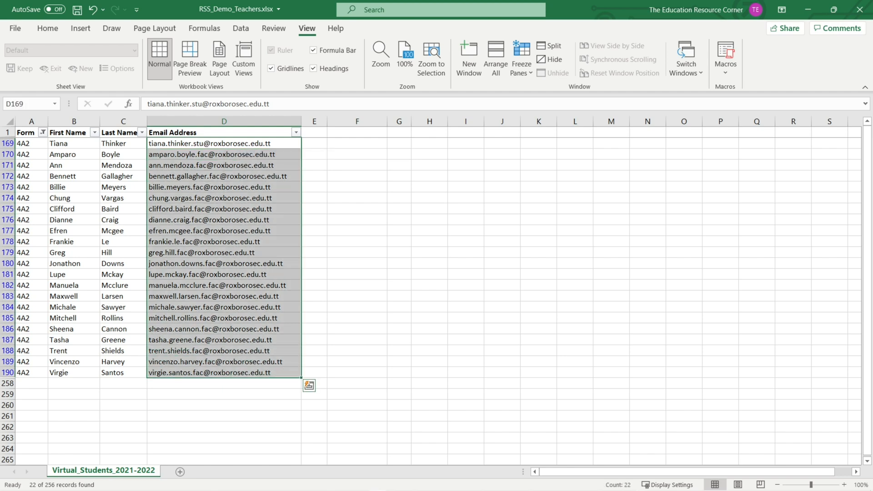
right_click(266, 209)
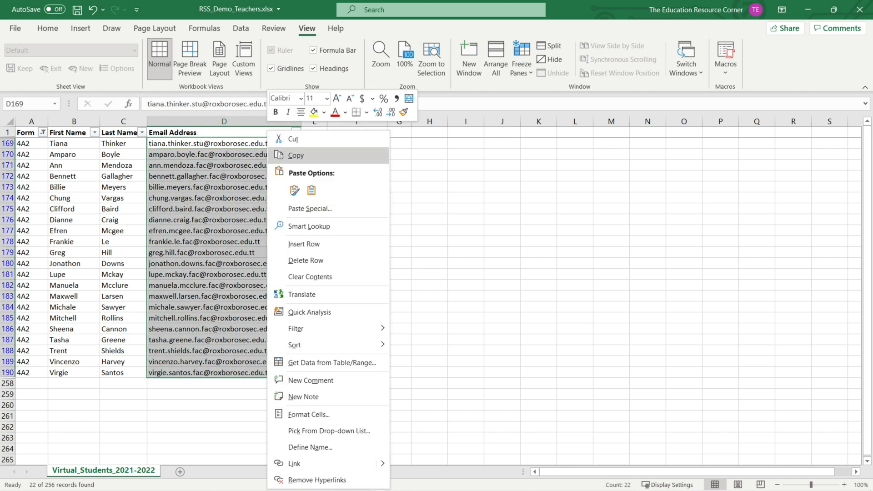
left_click(295, 155)
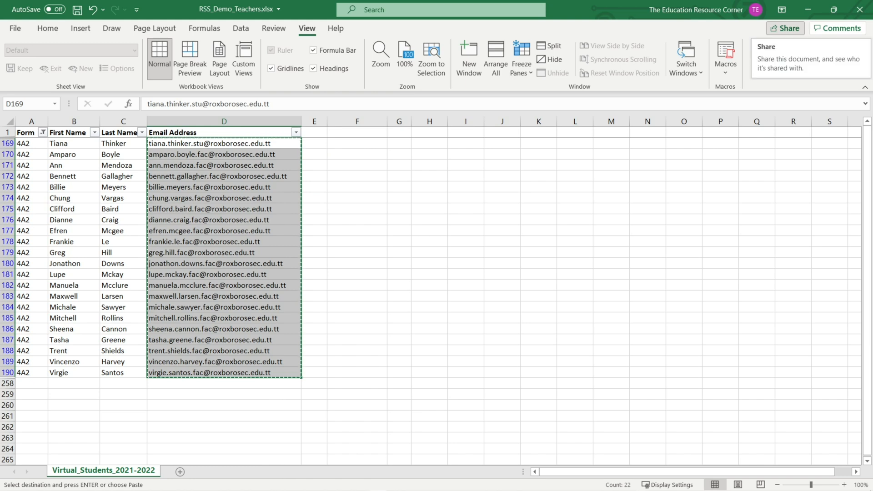
Switch back to Google Classroom and add the copied email addresses as recipients of a student invitation.
left_click(807, 10)
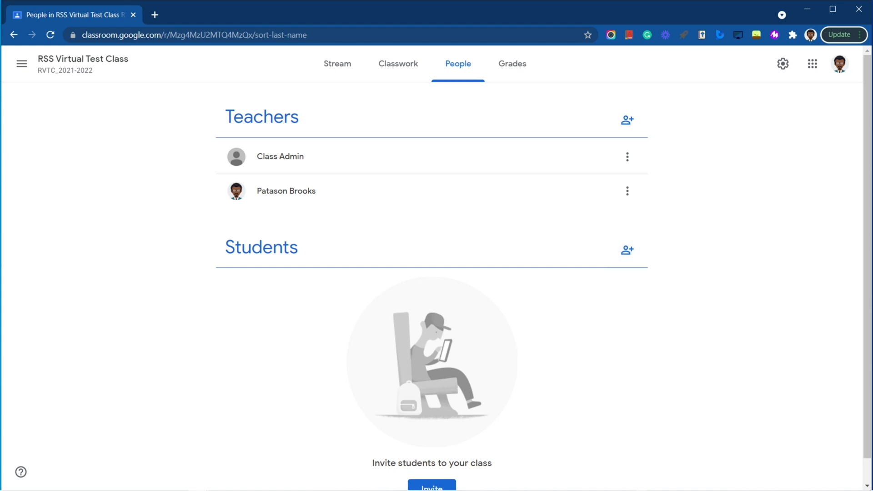
left_click(627, 250)
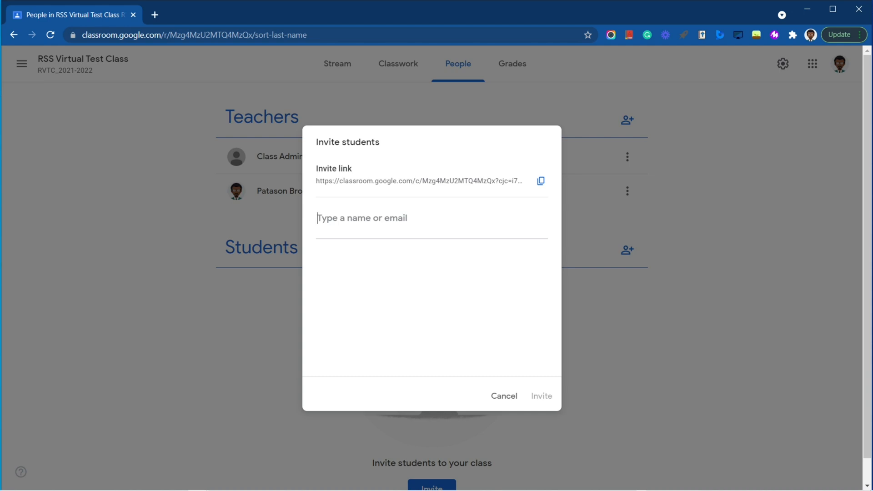
right_click(380, 222)
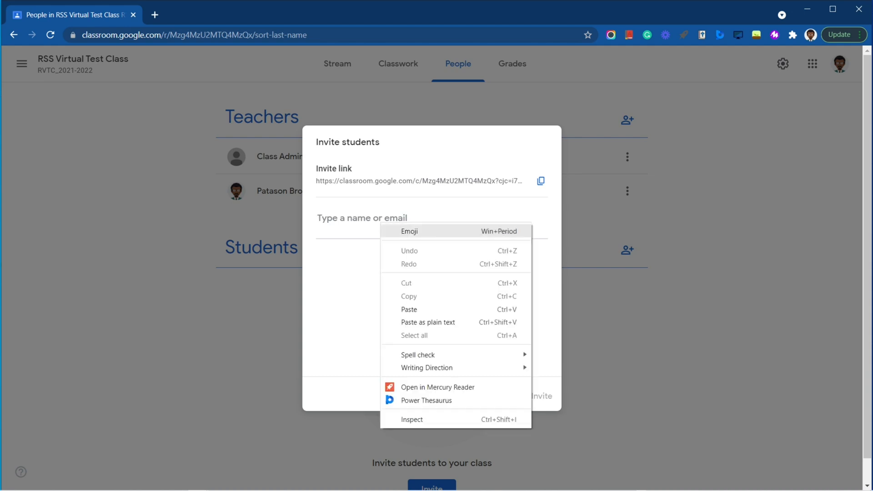
left_click(409, 309)
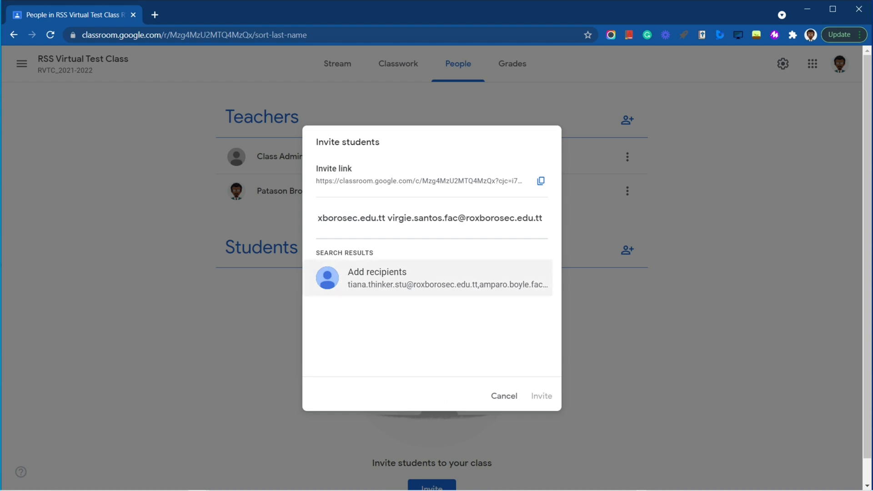
key("Return")
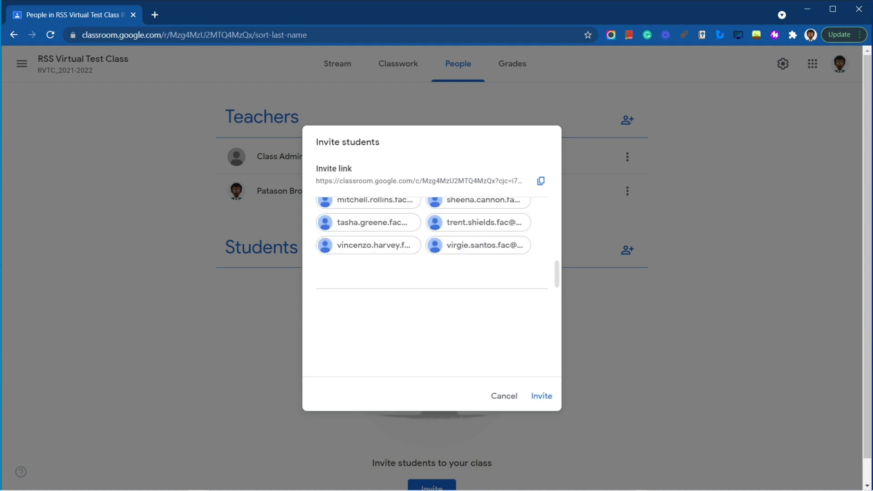
Review the added recipients and send them the invitation to join the class as students.
scroll(431, 244, "up", 2)
scroll(432, 243, "up", 3)
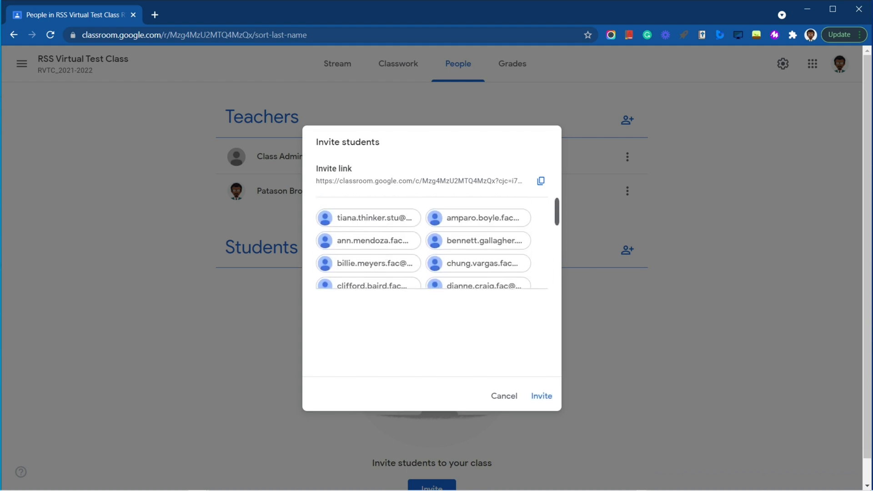
scroll(432, 243, "down", 5)
scroll(432, 244, "up", 5)
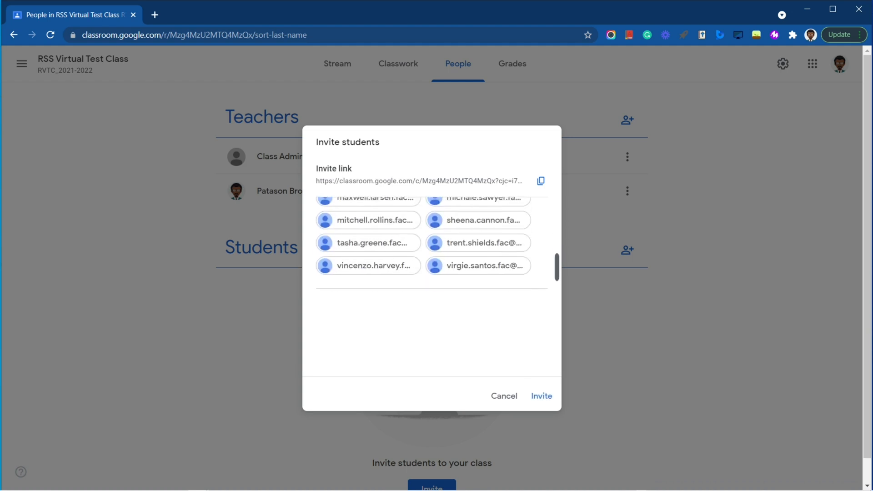
scroll(432, 243, "down", 5)
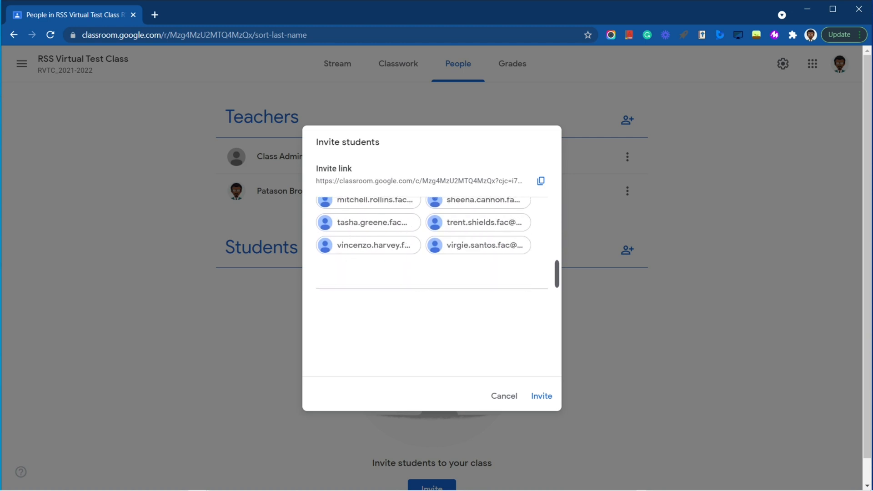
scroll(432, 244, "up", 5)
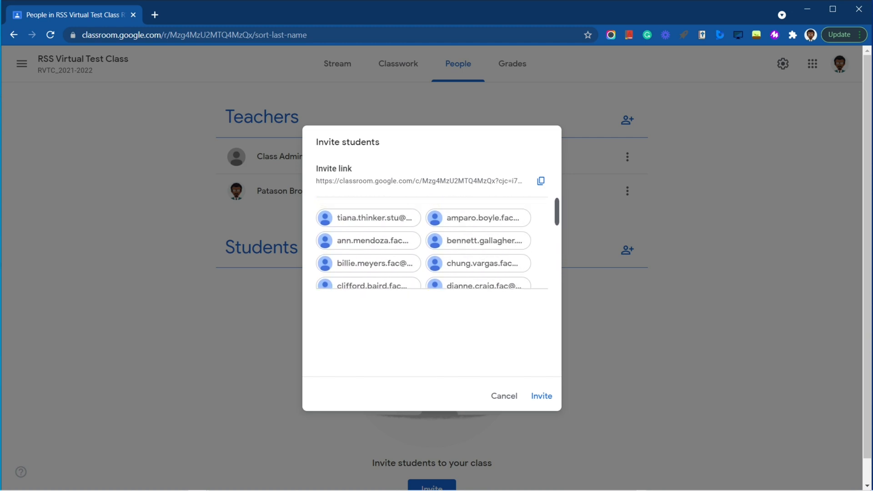
scroll(432, 243, "down", 5)
scroll(432, 244, "up", 4)
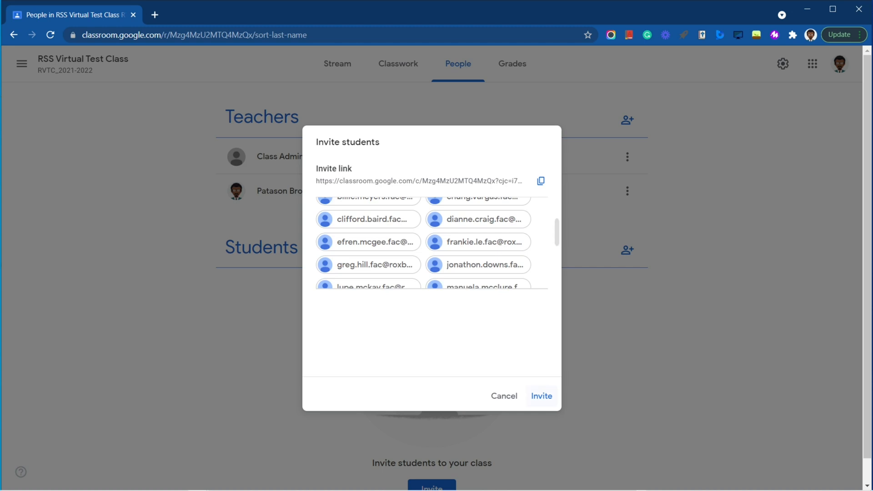
left_click(541, 396)
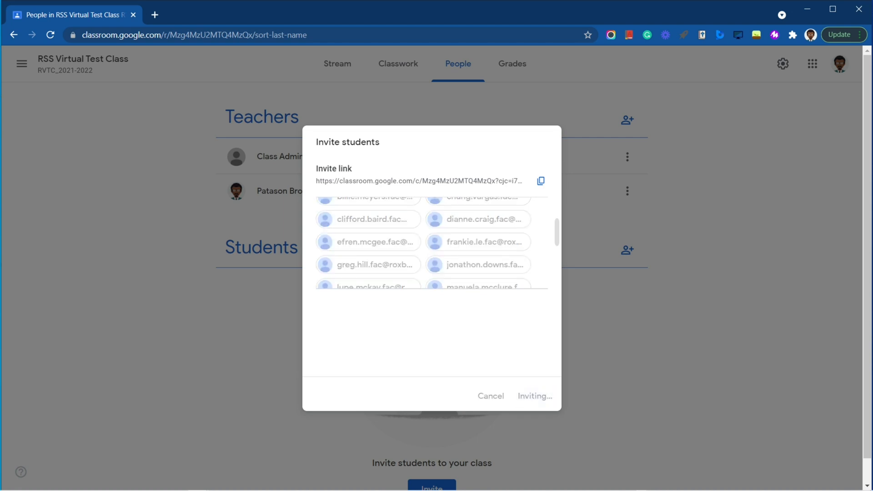
Examine the class's list of invited students from beginning to end.
scroll(432, 286, "down", 10)
scroll(432, 287, "up", 10)
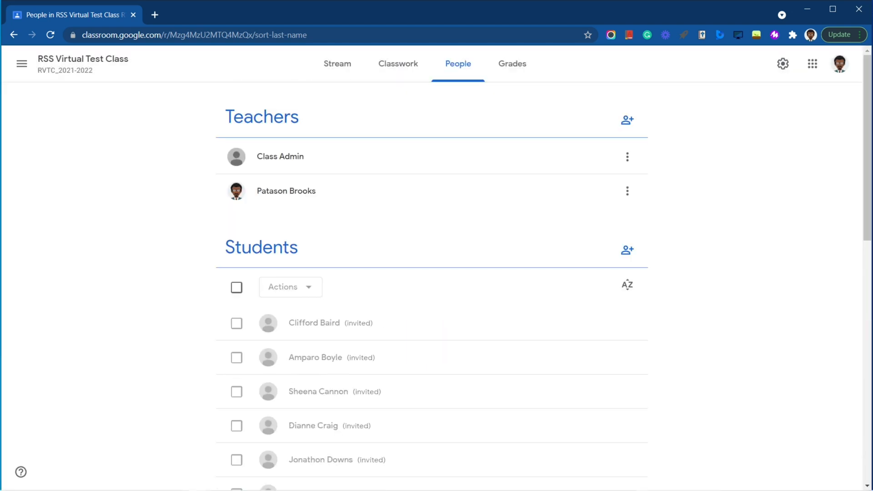
scroll(432, 286, "down", 3)
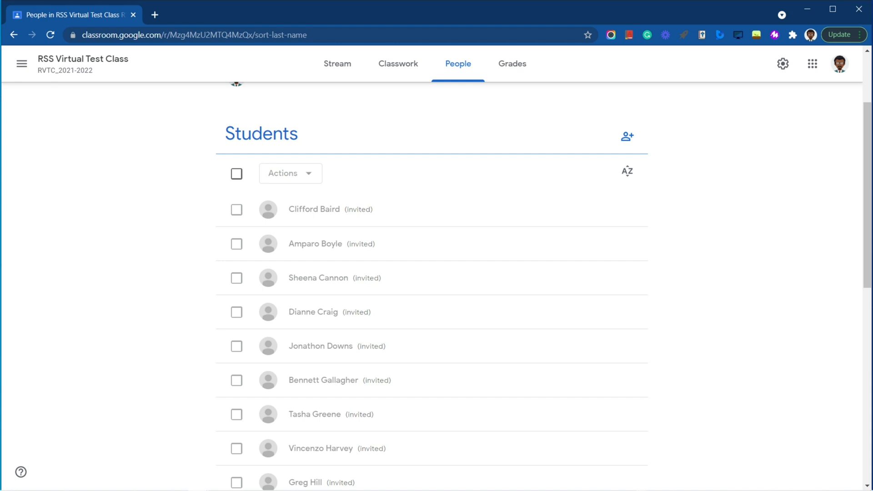
scroll(432, 282, "down", 5)
scroll(432, 282, "up", 7)
scroll(432, 281, "down", 8)
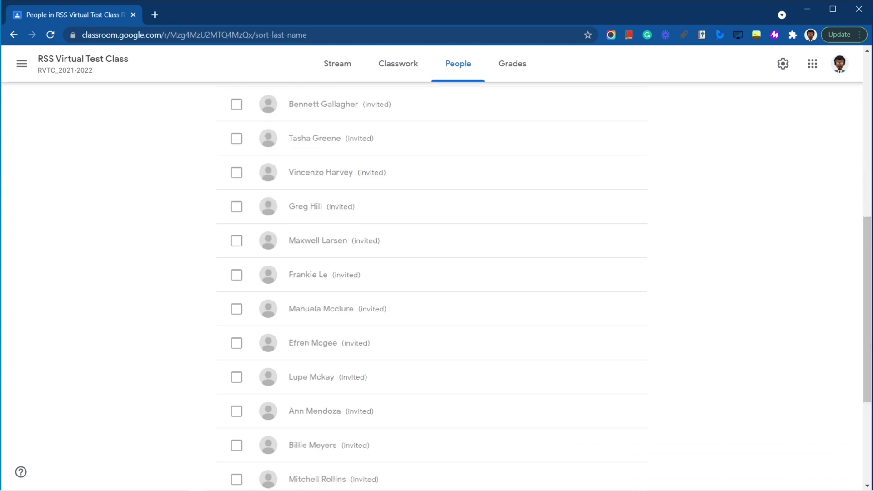
scroll(431, 282, "down", 4)
scroll(431, 282, "up", 11)
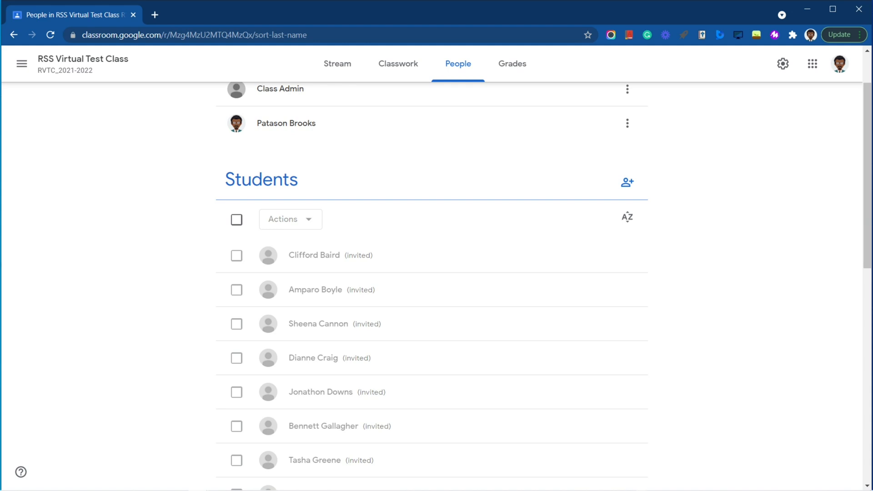
scroll(431, 282, "up", 2)
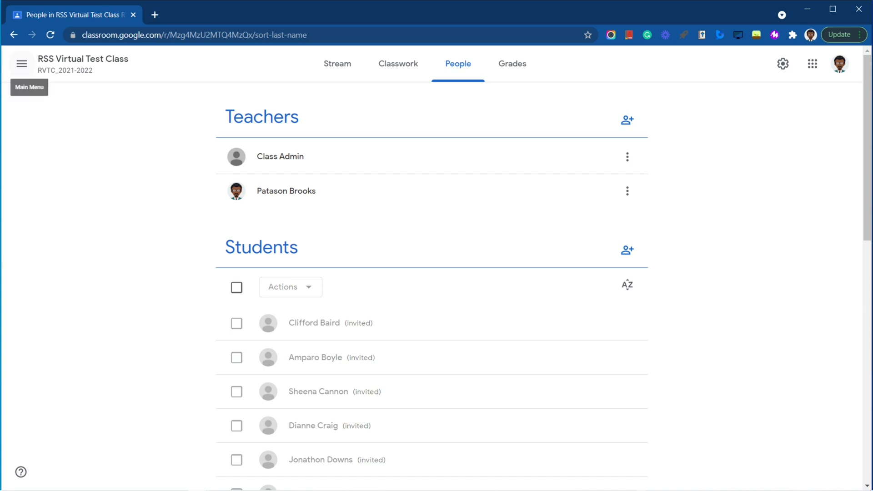
Switch from the RSS Virtual Test Class to the General Science GS 101 class.
left_click(21, 63)
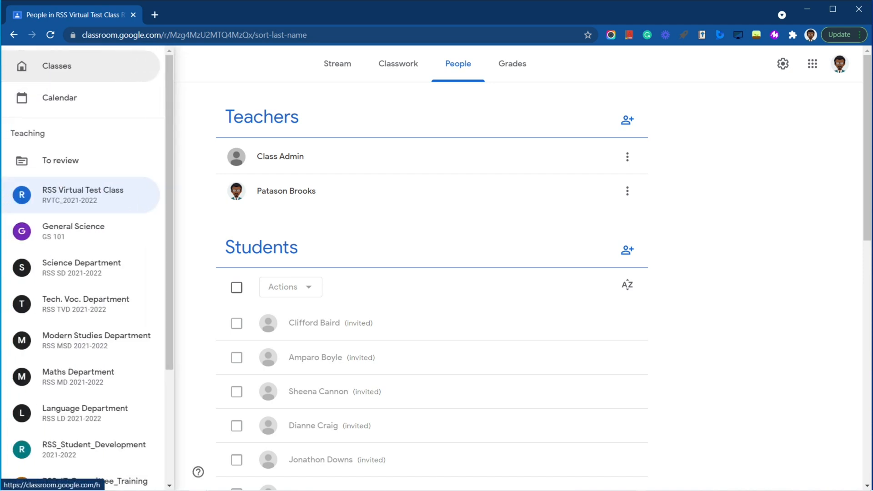
left_click(50, 230)
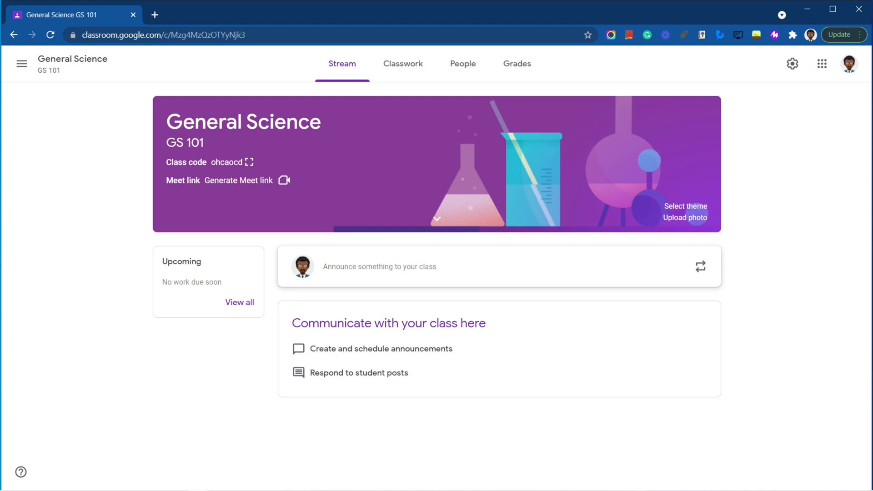
View the General Science class's people list and check the guardian invitation form for the student who has joined, without inviting anyone.
left_click(463, 64)
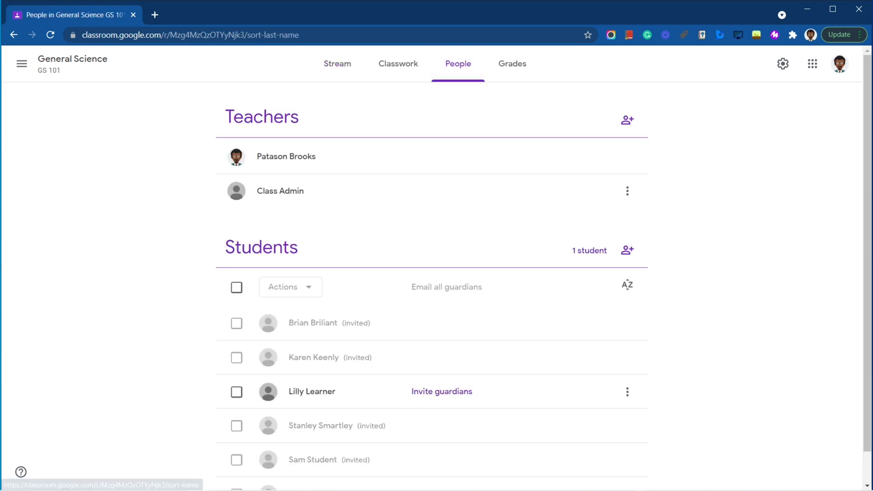
scroll(436, 272, "down", 1)
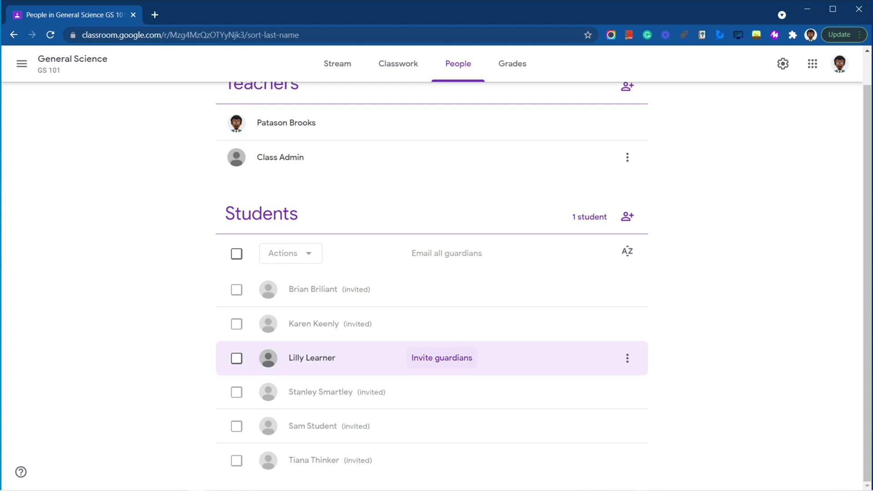
left_click(441, 357)
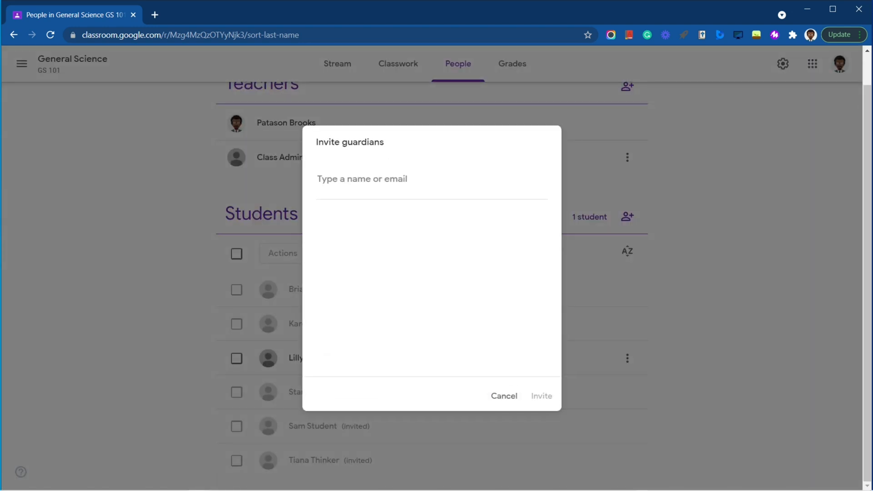
key("Escape")
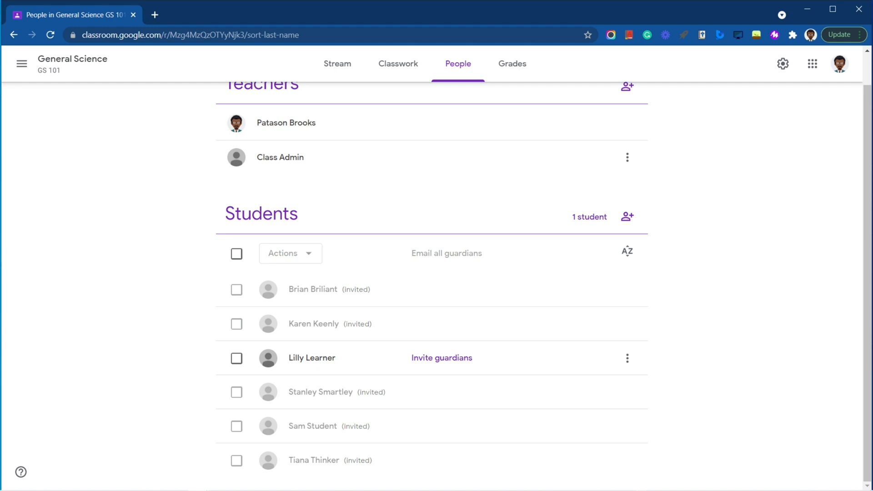
scroll(432, 273, "up", 1)
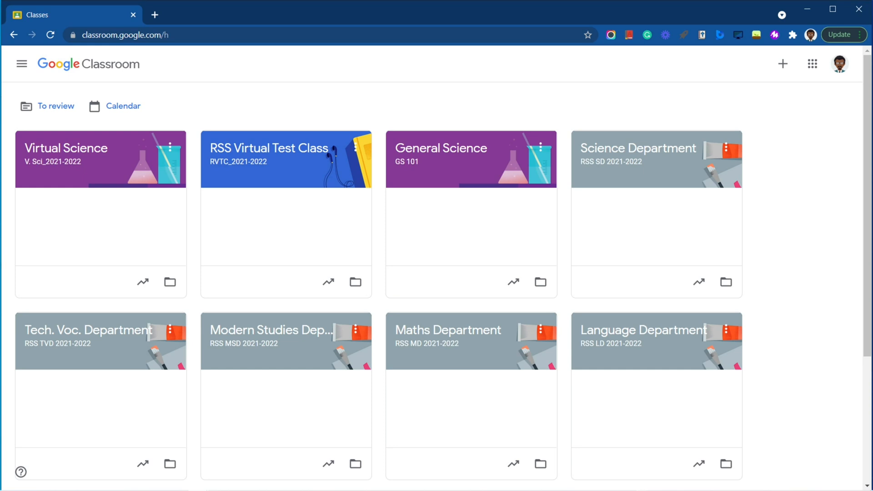
Open the Virtual Science class V. Sci_2021-2022 and display its list of teachers and students.
left_click(66, 148)
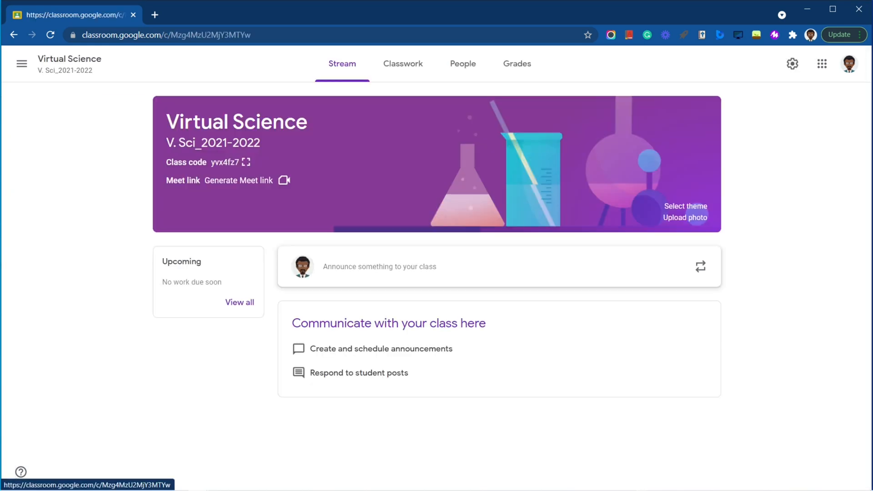
left_click(462, 64)
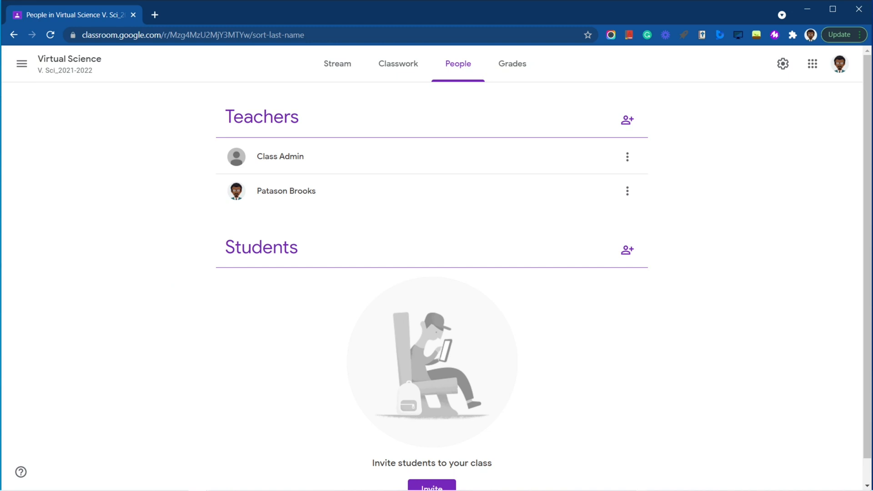
Switch to the Excel workbook and examine the subject groups on the Form 4 Virtual Classes sheet, including the V. Sci rows.
key("alt+Tab")
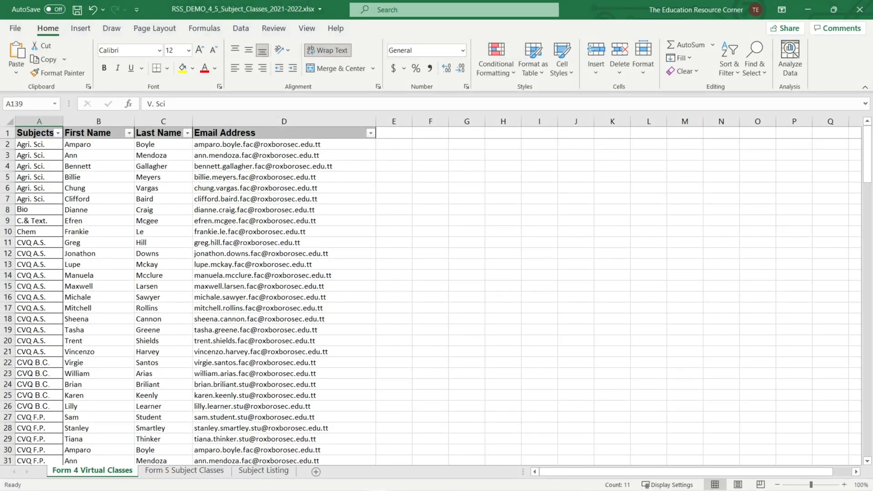
scroll(431, 300, "down", 15)
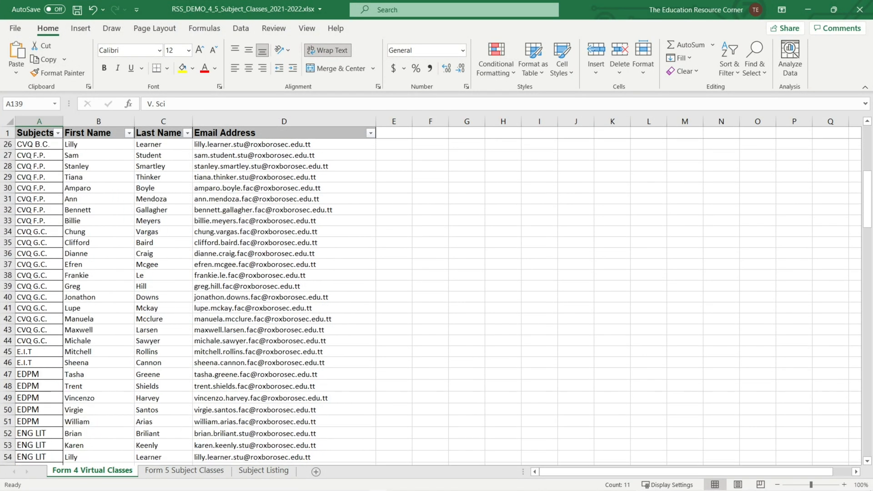
scroll(431, 300, "down", 18)
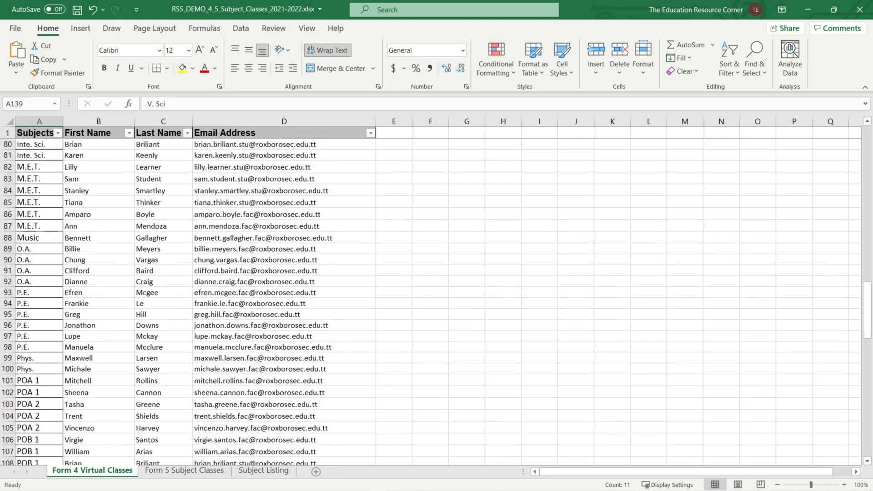
scroll(431, 300, "down", 9)
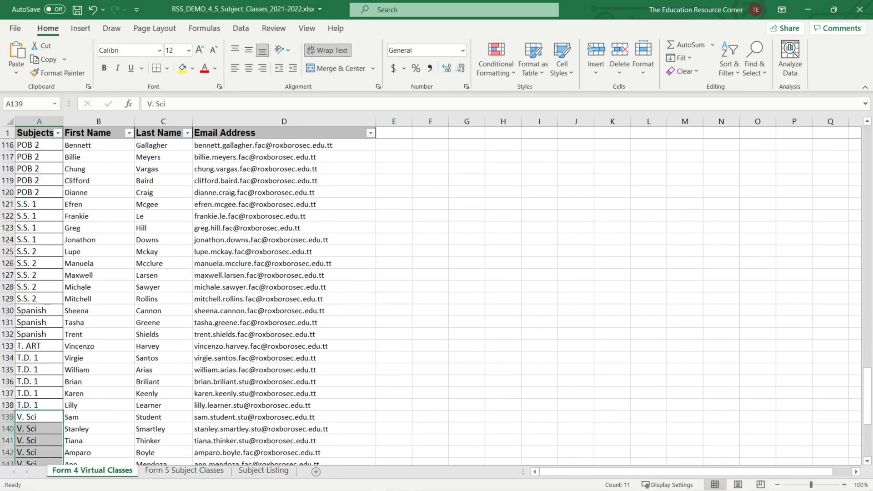
left_click(163, 216)
scroll(163, 300, "up", 5)
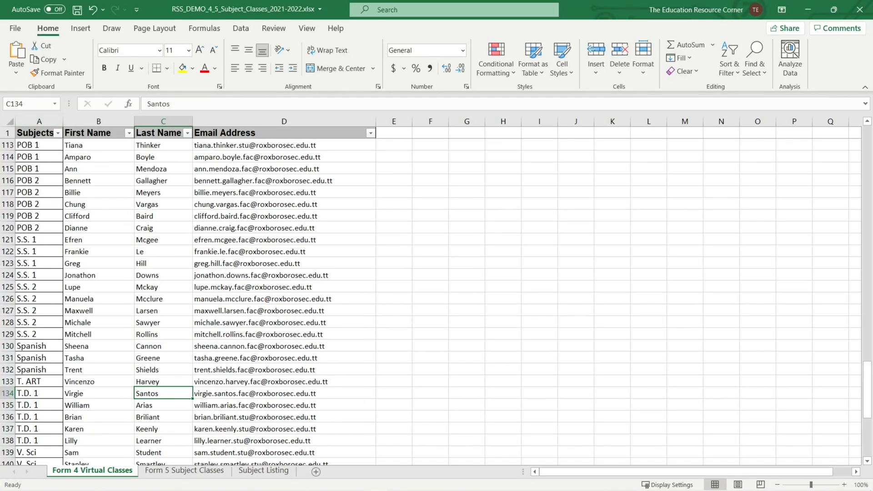
scroll(430, 300, "down", 10)
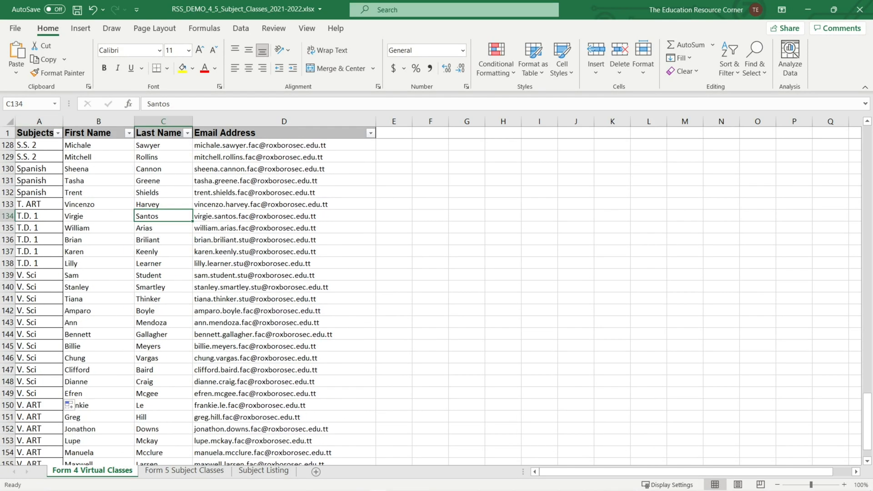
scroll(431, 300, "up", 9)
scroll(431, 300, "up", 20)
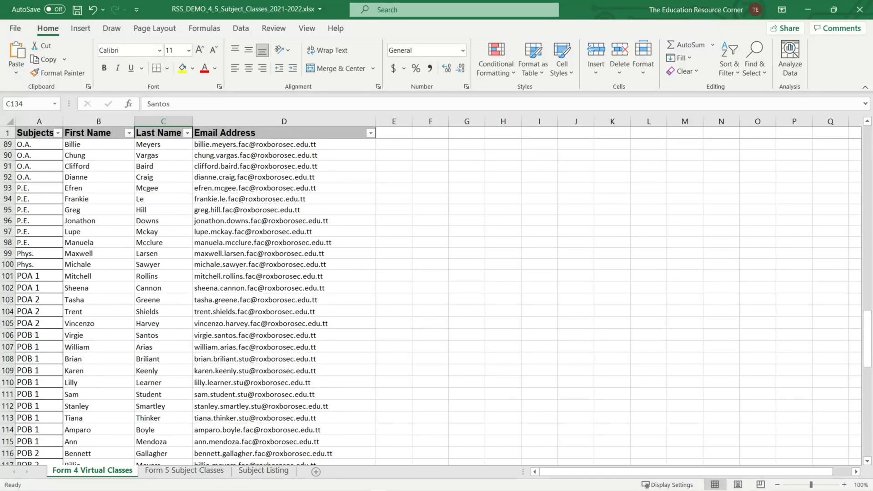
scroll(431, 300, "down", 20)
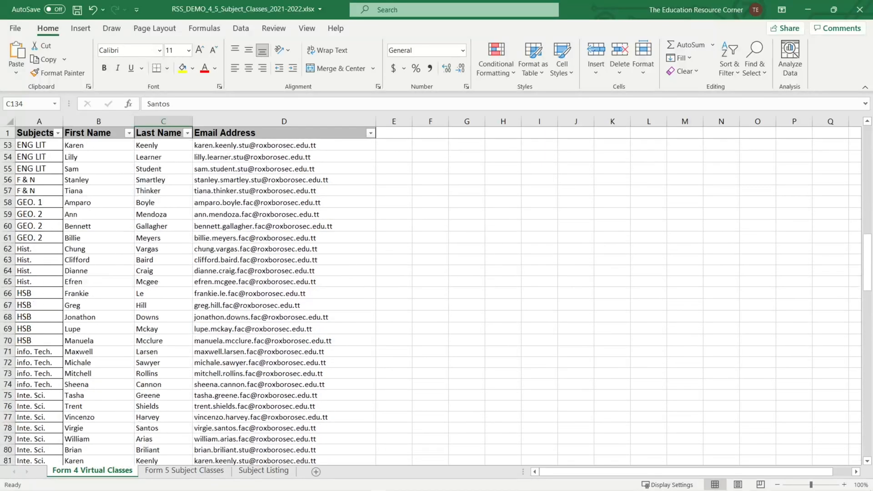
scroll(431, 300, "up", 3)
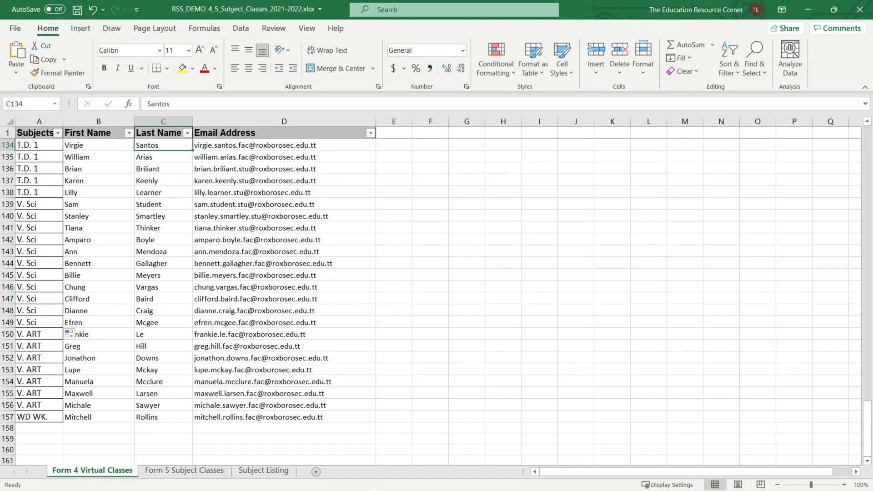
Filter the Subjects column to show only the V. Sci rows.
left_click(57, 133)
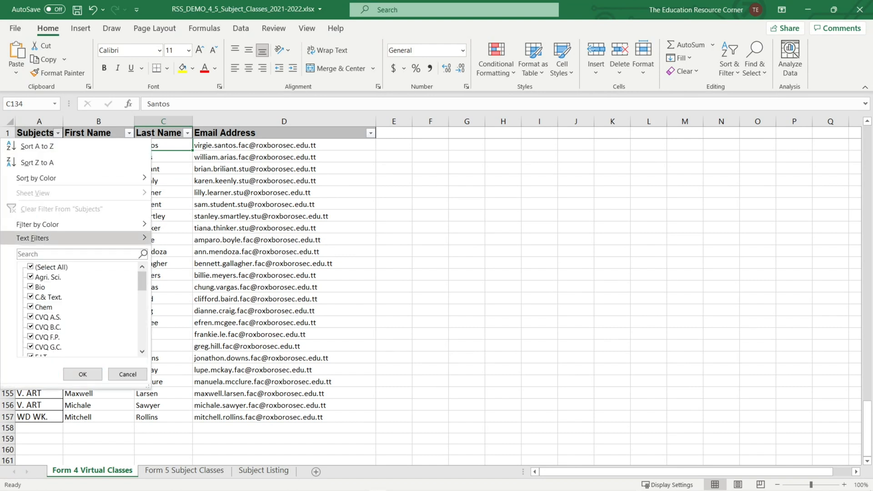
left_click(31, 267)
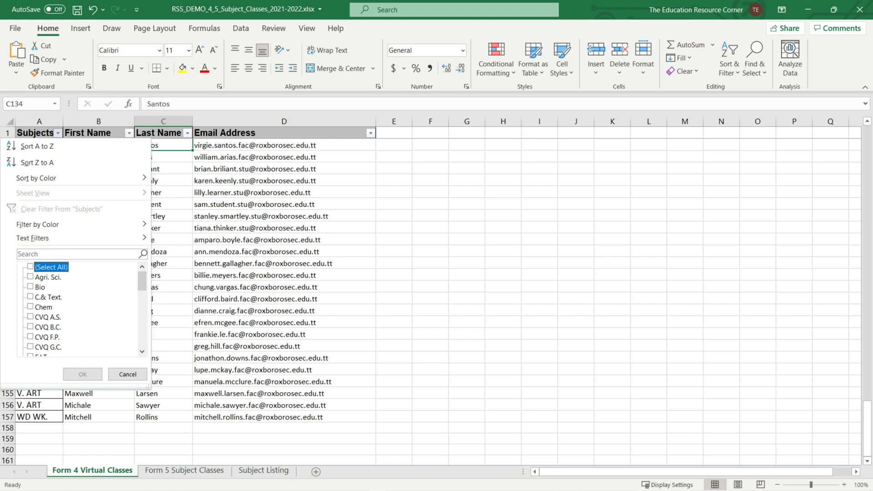
left_click_drag(142, 281, 142, 339)
left_click(30, 337)
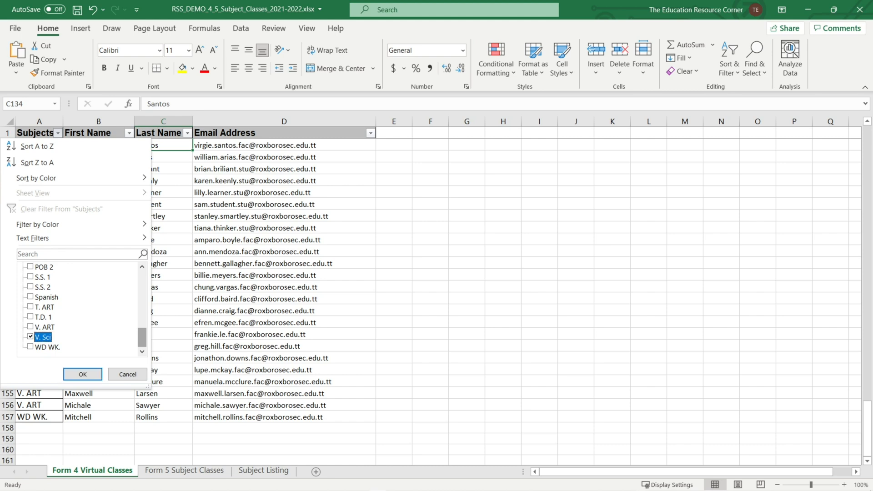
left_click(82, 374)
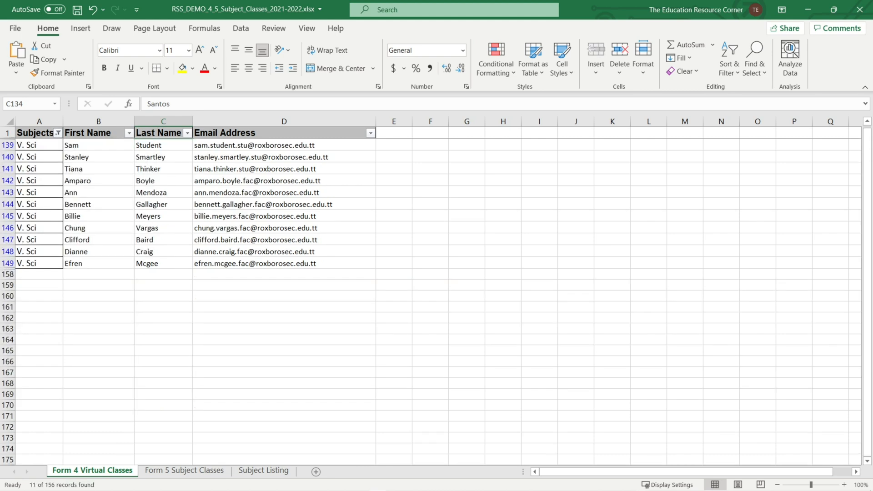
Copy all the filtered V. Sci email addresses in cells D139 to D149.
left_click_drag(254, 145, 254, 263)
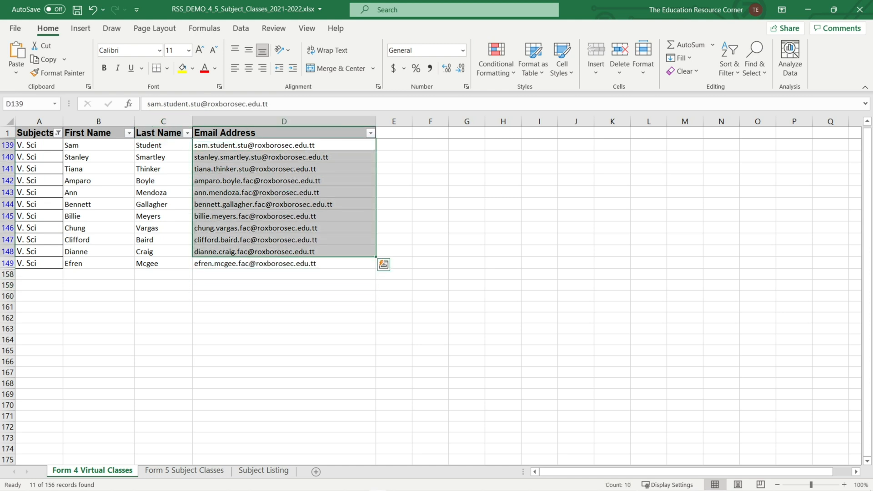
left_click(254, 263)
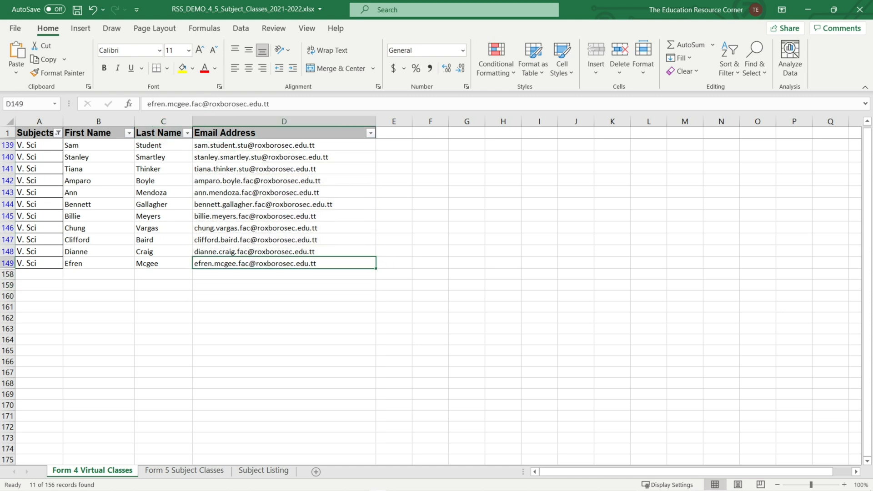
left_click_drag(254, 263, 255, 145)
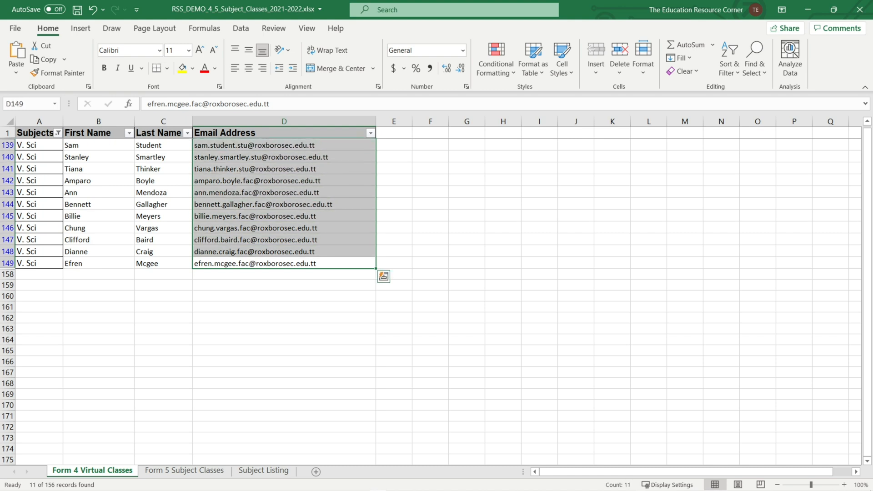
key("ctrl+c")
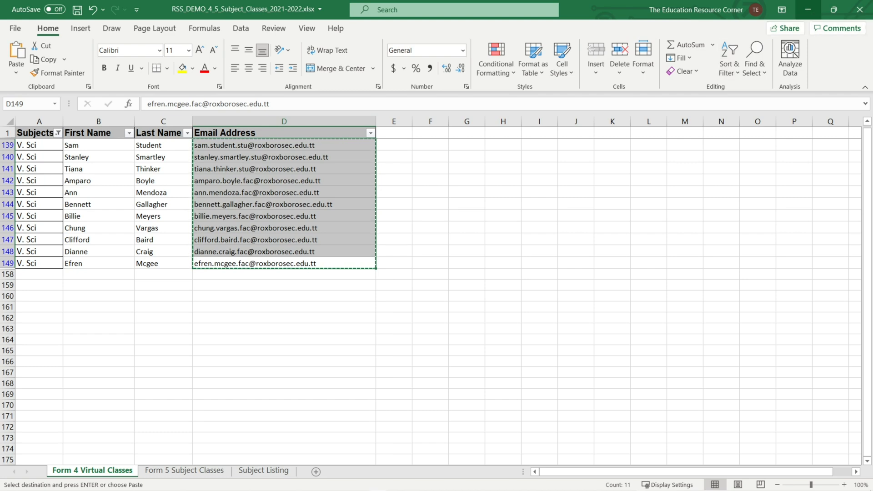
Switch back to Google Classroom and add the copied email addresses as recipients of a student invitation for Virtual Science.
left_click(807, 9)
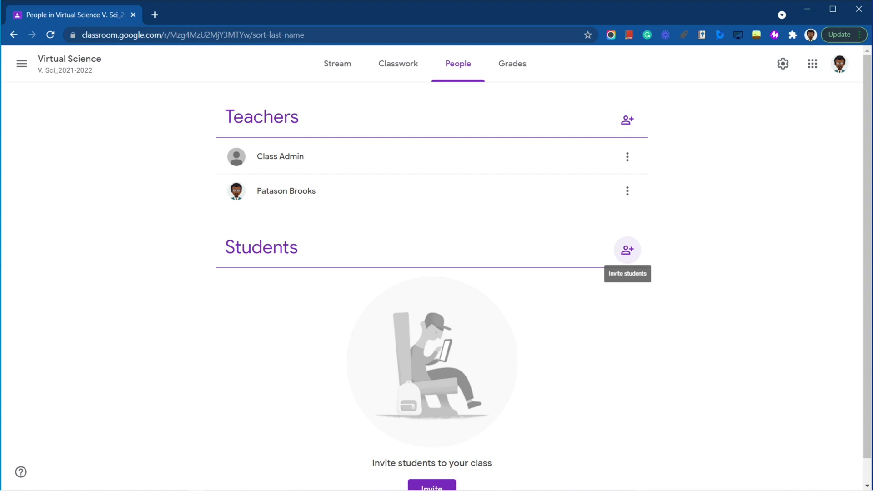
left_click(627, 250)
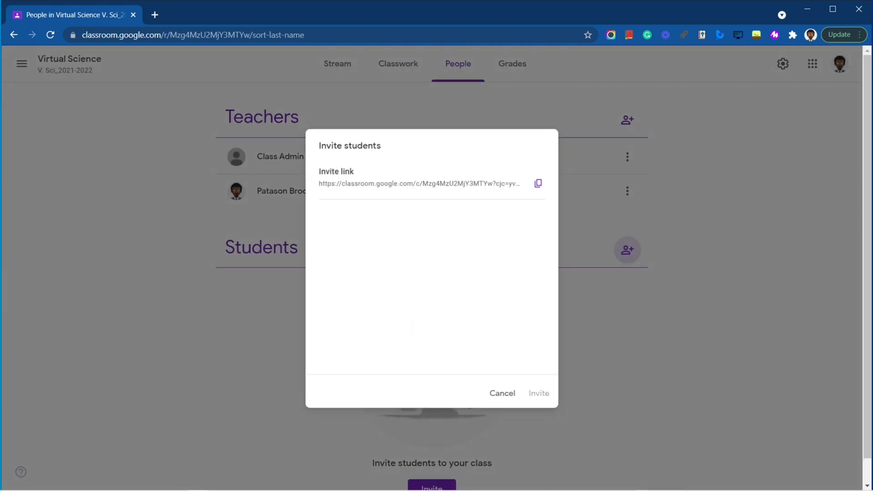
right_click(427, 220)
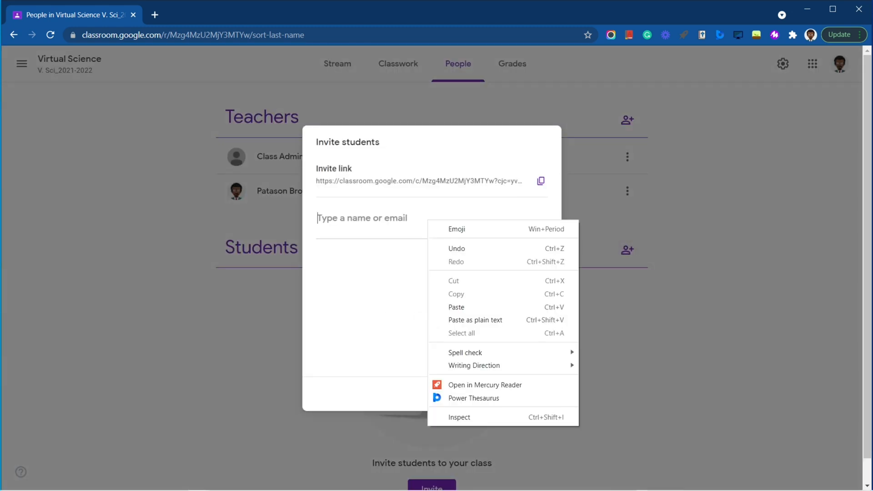
key("Escape")
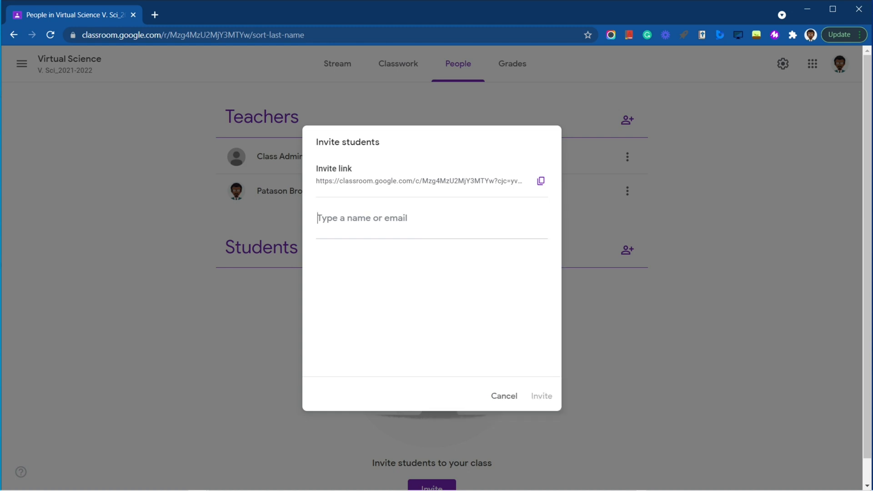
key("ctrl+v")
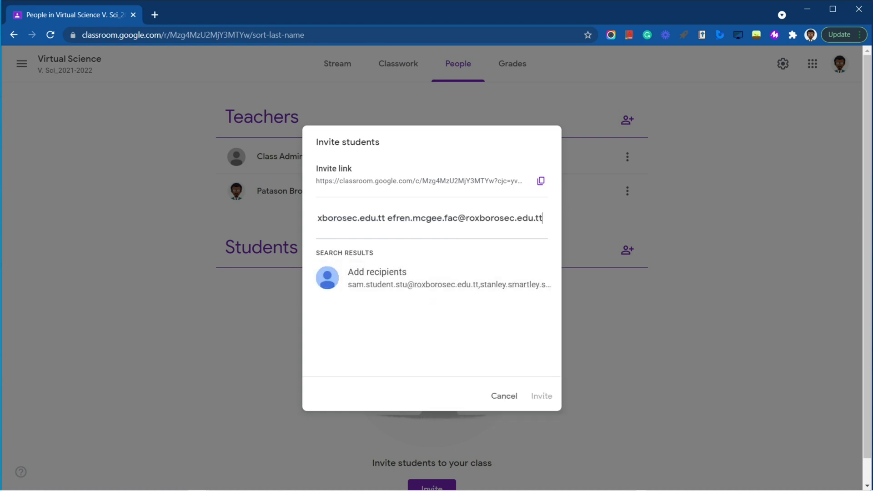
key("Return")
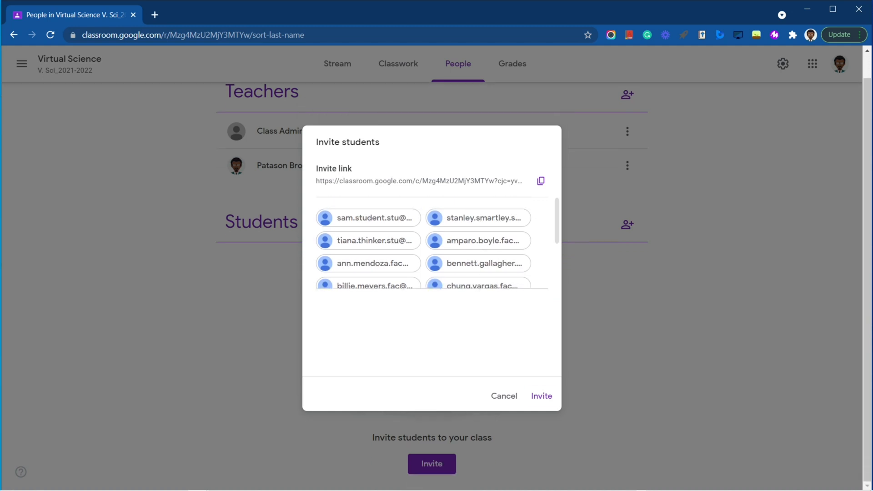
Send the invitation to the added recipients and review the Virtual Science class's full list of invited students.
left_click(541, 396)
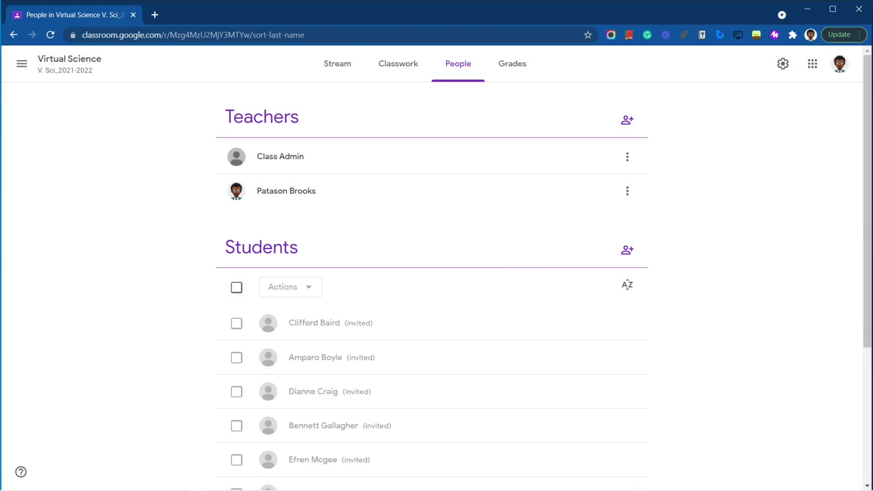
scroll(432, 273, "down", 5)
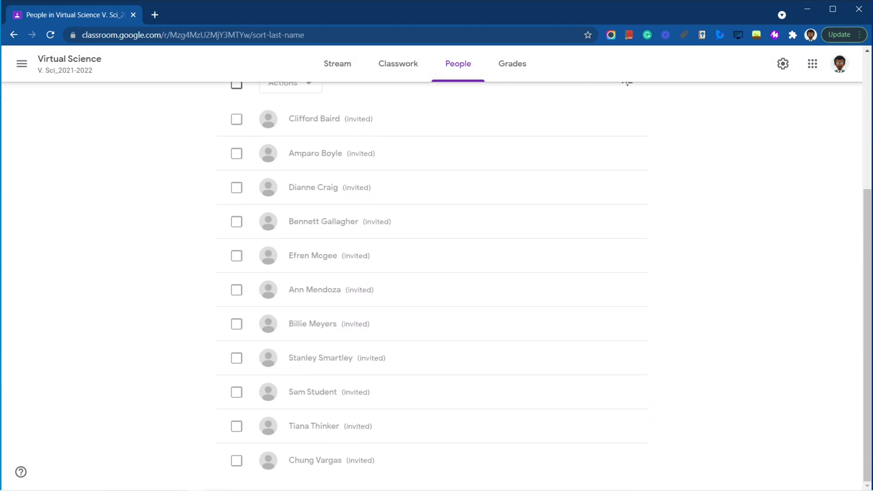
scroll(432, 272, "up", 4)
scroll(432, 273, "down", 4)
scroll(432, 273, "up", 4)
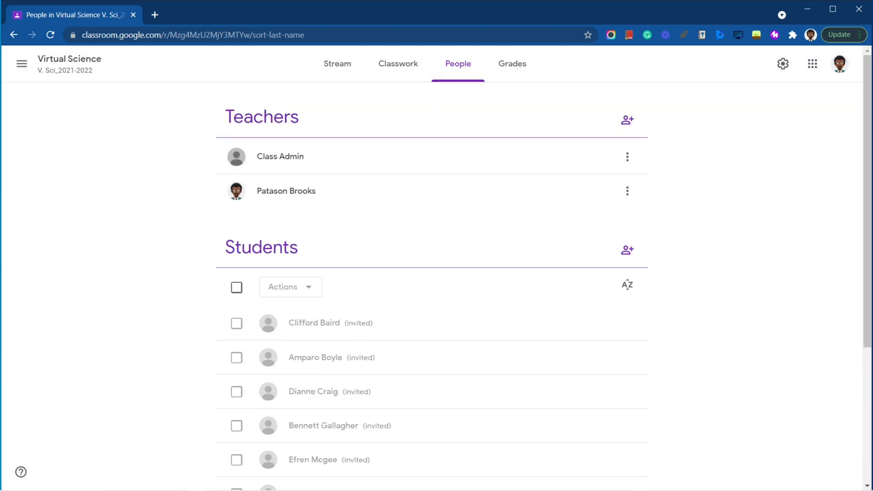